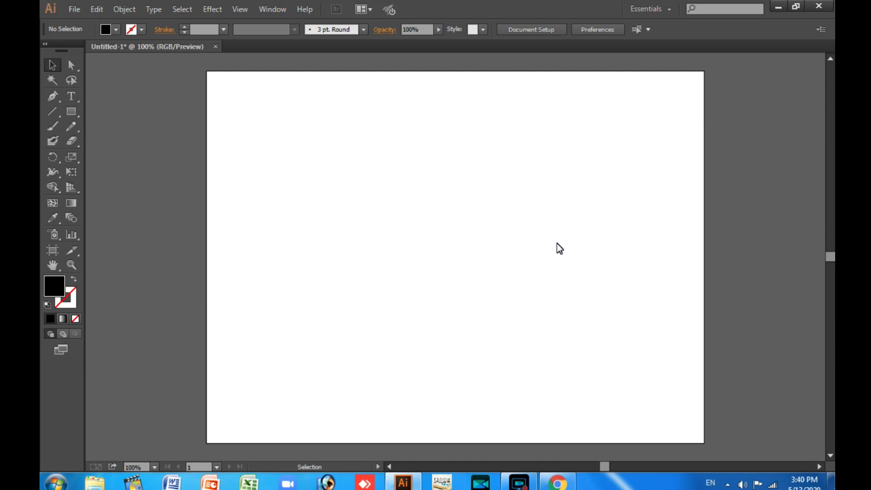
- Bring the Chrome window with the Pak Urdu installer search results in front of Illustrator
{"action": "left_click", "coordinate": [711, 483]}
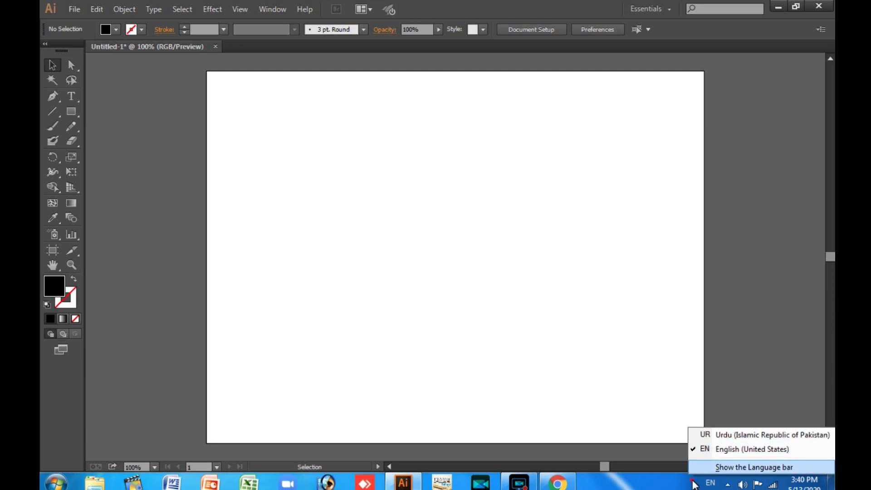
{"action": "left_click", "coordinate": [557, 483]}
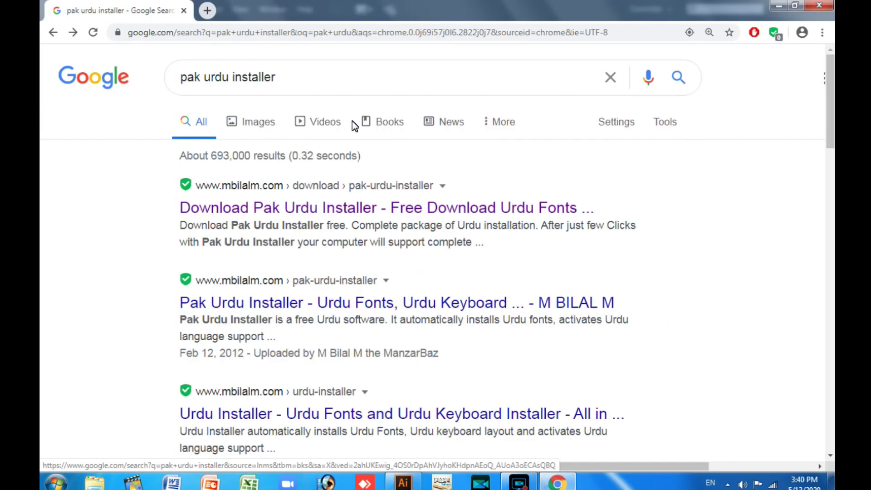
- Open the 'Download Pak Urdu Installer' page on mbilalm.com, then minimize Chrome
{"action": "left_click", "coordinate": [354, 124]}
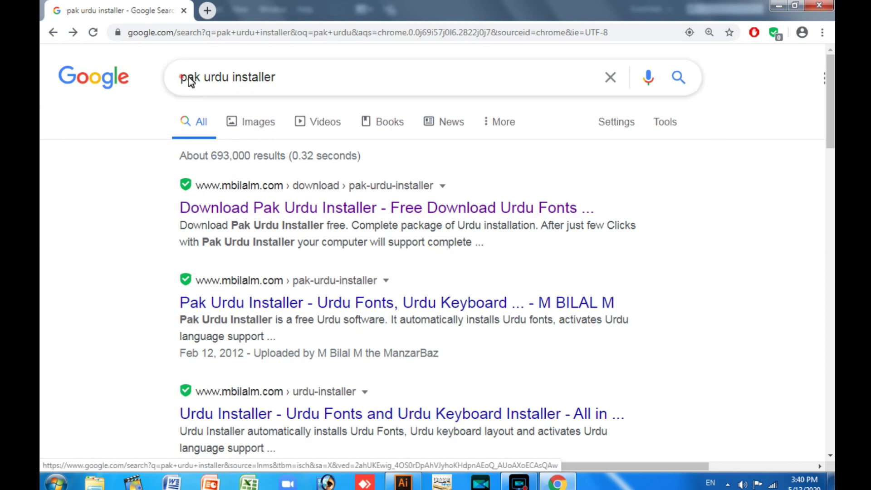
{"action": "left_click_drag", "start_coordinate": [189, 79], "coordinate": [302, 72]}
{"action": "left_click", "coordinate": [302, 75]}
{"action": "left_click", "coordinate": [76, 145]}
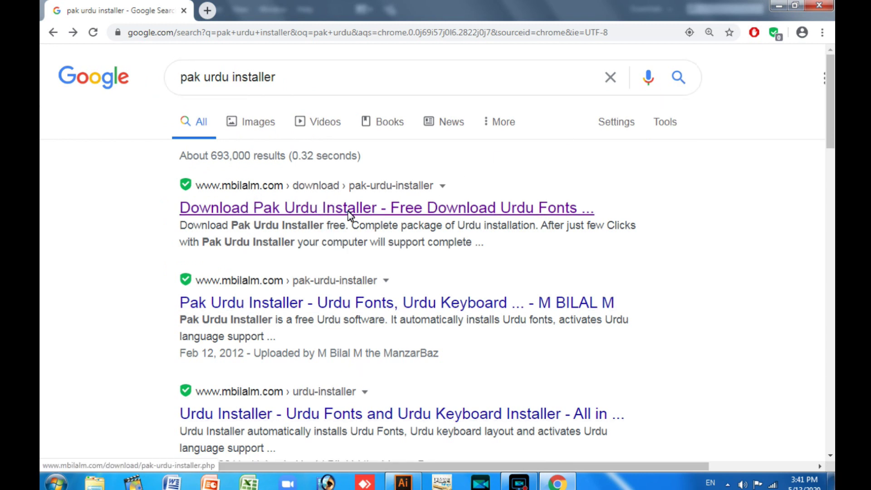
{"action": "left_click", "coordinate": [416, 209]}
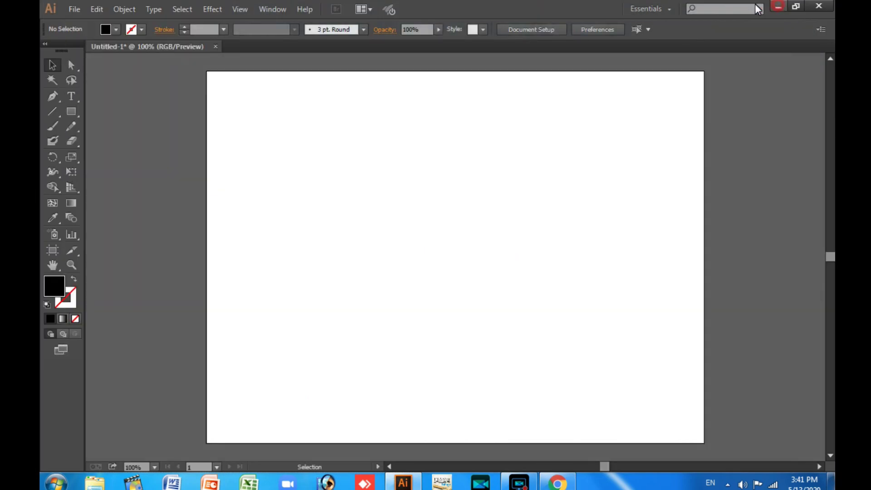
{"action": "left_click", "coordinate": [779, 6]}
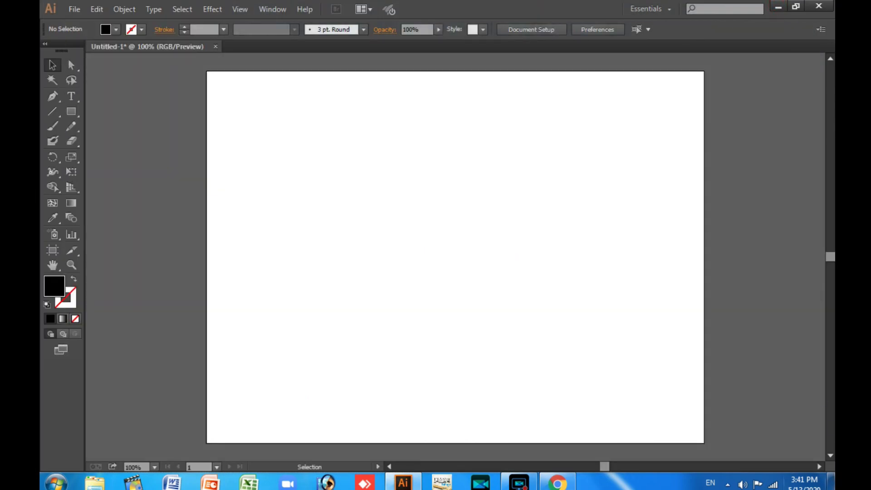
- Type the Urdu word محسن mid-artboard with an Urdu keyboard, then enlarge and move it right
{"action": "left_click", "coordinate": [710, 483]}
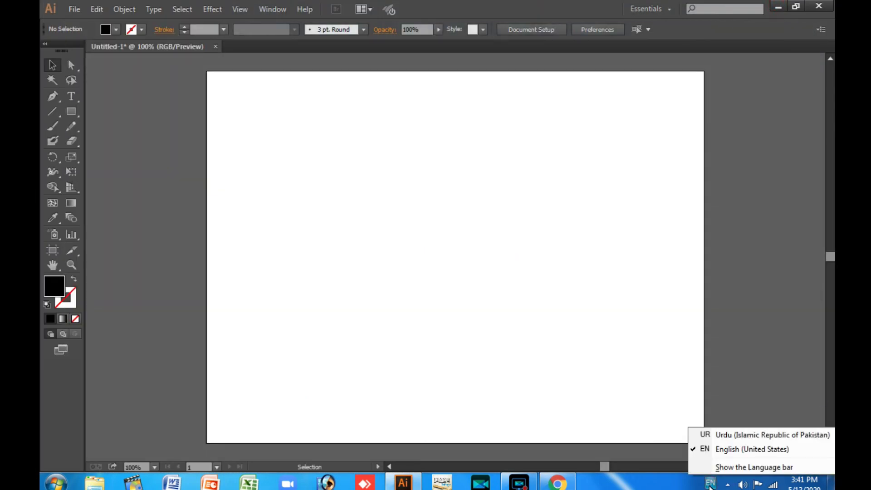
{"action": "key", "text": "t"}
{"action": "left_click", "coordinate": [461, 208]}
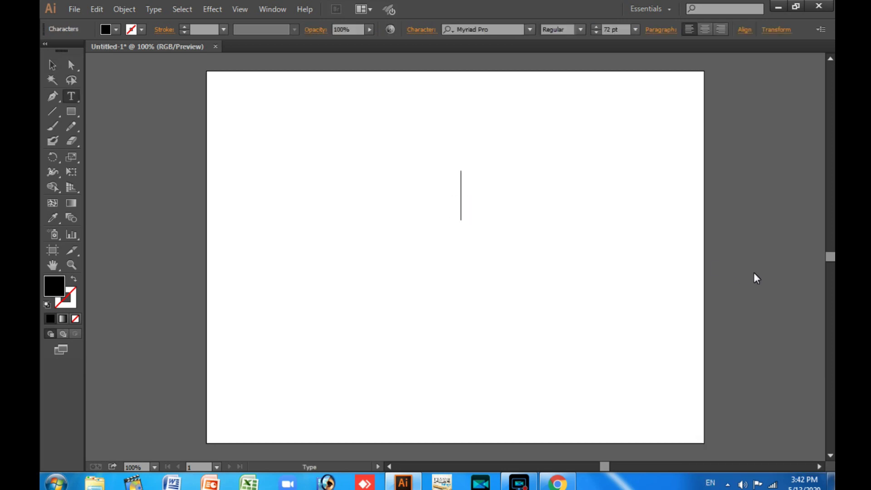
{"action": "key", "text": "alt+shift"}
{"action": "type", "text": "m"}
{"action": "key", "text": "BackSpace"}
{"action": "type", "text": "مح"}
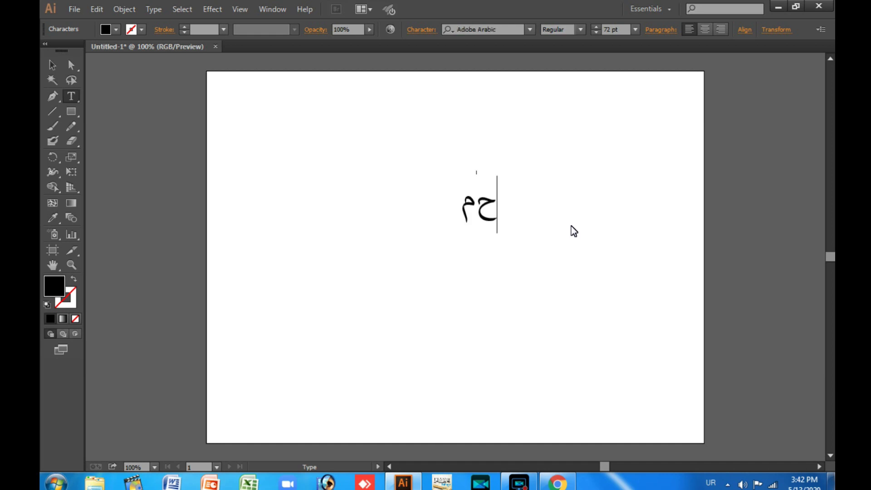
{"action": "type", "text": "سن"}
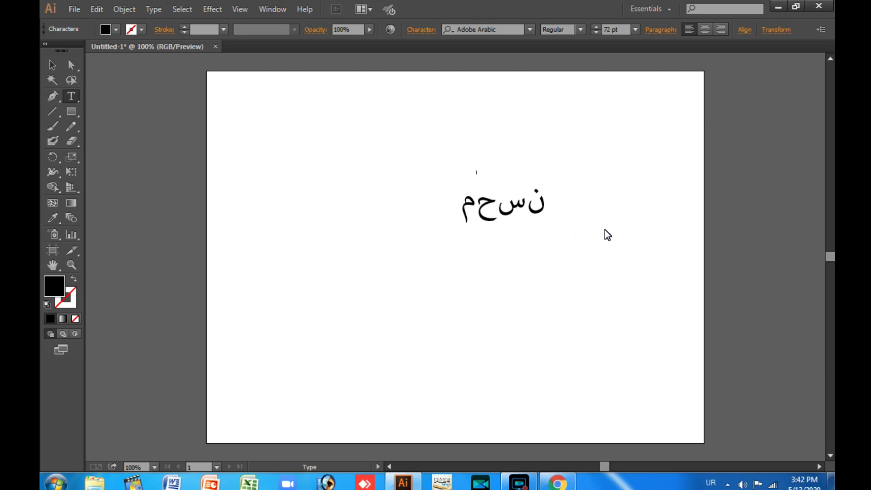
{"action": "mouse_move", "coordinate": [555, 202]}
{"action": "left_mouse_down"}
{"action": "mouse_move", "coordinate": [545, 176]}
{"action": "mouse_move", "coordinate": [541, 210]}
{"action": "mouse_move", "coordinate": [669, 298]}
{"action": "left_mouse_up"}
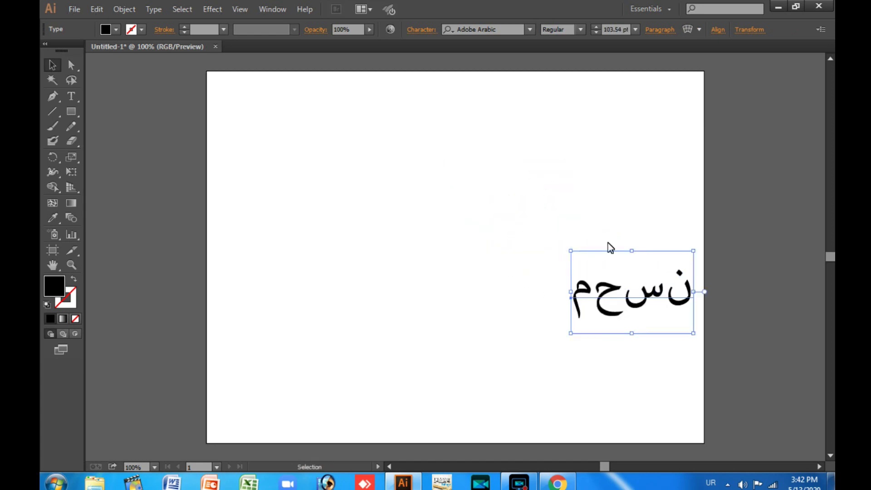
- Reselect the enlarged Urdu word محسن on the artboard
{"action": "left_click", "coordinate": [580, 186]}
{"action": "left_click", "coordinate": [613, 291]}
{"action": "left_click", "coordinate": [559, 189]}
{"action": "left_click", "coordinate": [612, 299]}
{"action": "left_click", "coordinate": [571, 206]}
{"action": "left_click", "coordinate": [608, 295]}
- Turn on Show Indic Options in the Type preferences
{"action": "left_click", "coordinate": [100, 9]}
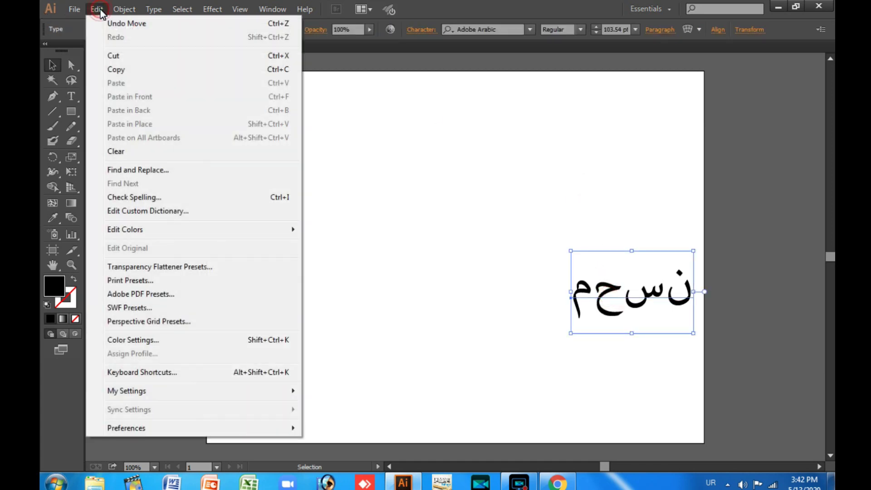
{"action": "mouse_move", "coordinate": [127, 427]}
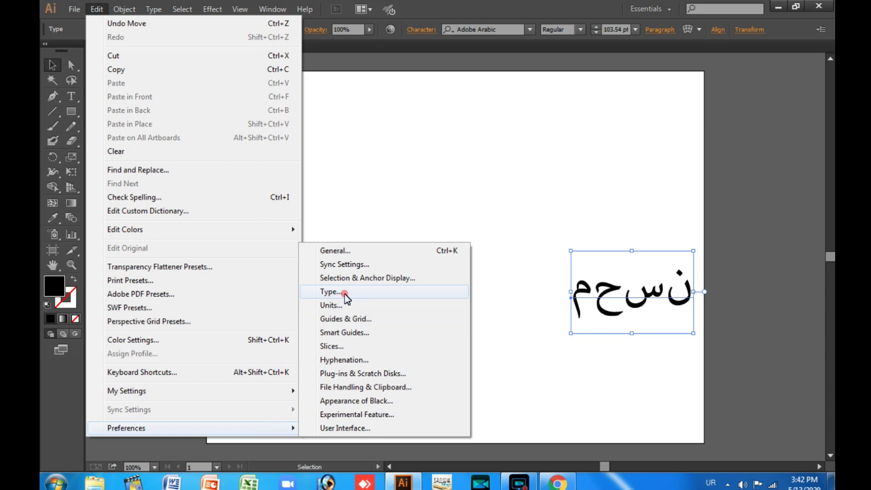
{"action": "left_click", "coordinate": [345, 293]}
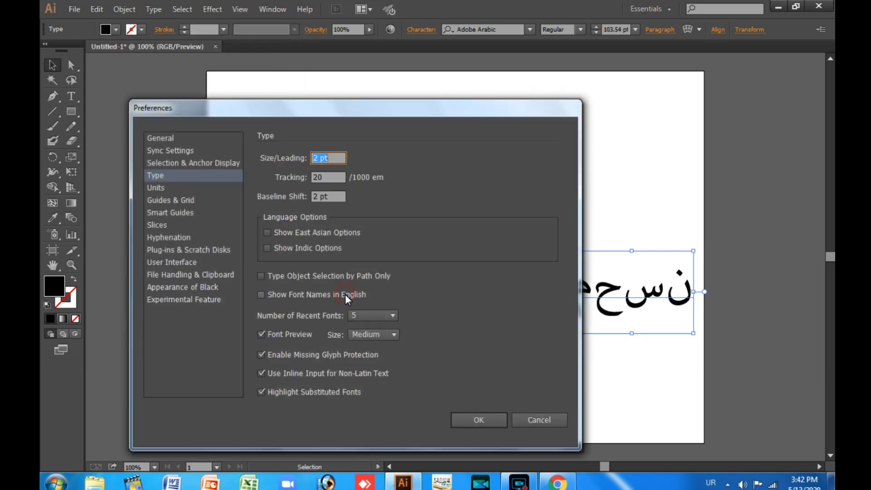
{"action": "left_click", "coordinate": [269, 249]}
{"action": "left_click", "coordinate": [479, 419]}
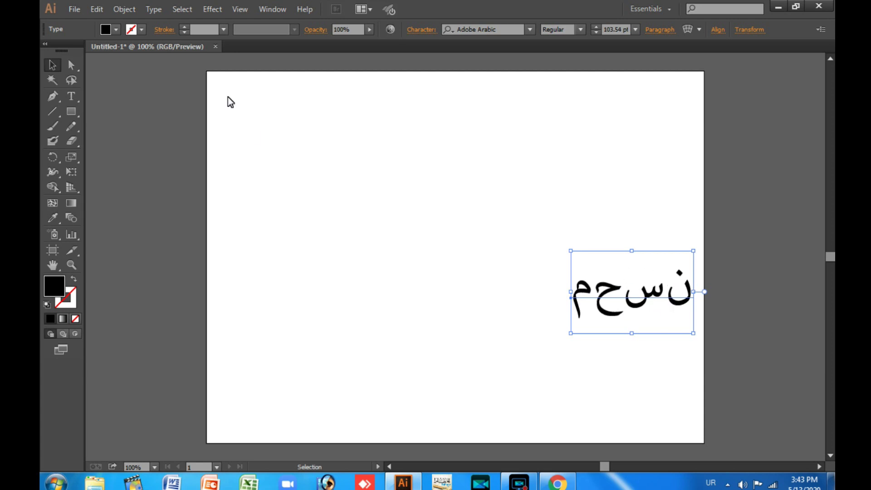
{"action": "left_click", "coordinate": [271, 10]}
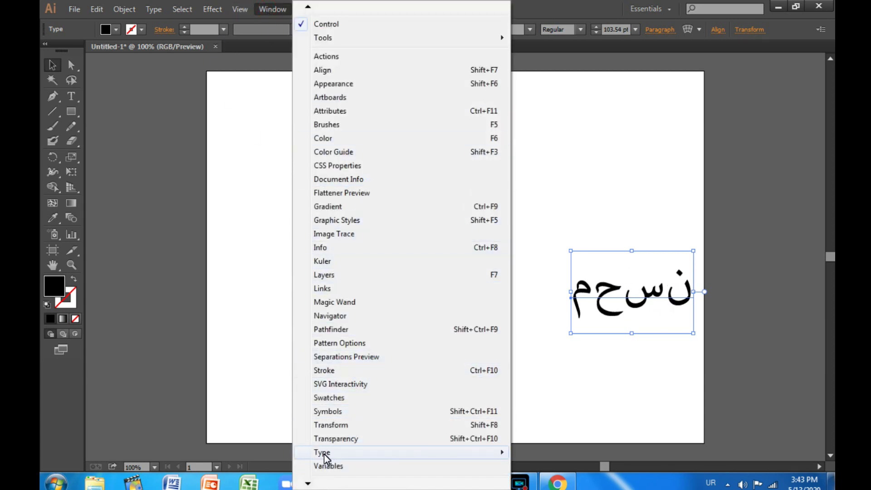
{"action": "mouse_move", "coordinate": [322, 452]}
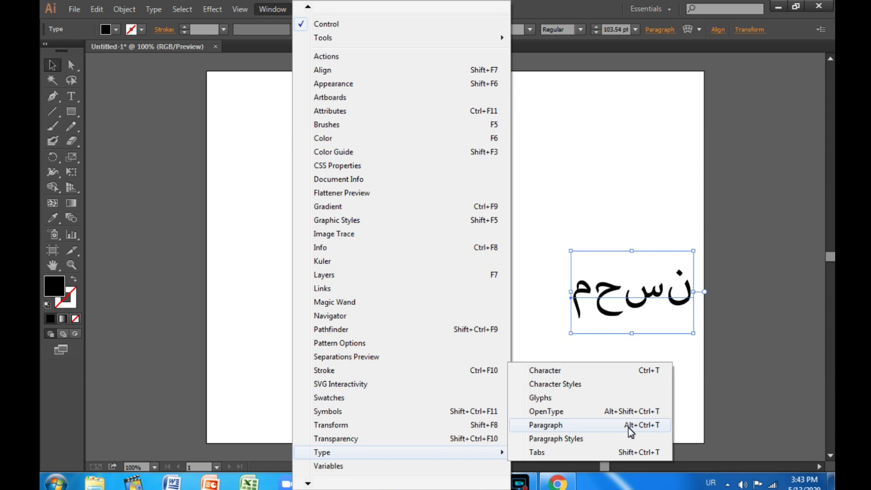
- Apply the Middle Eastern & South Asian Every-line Composer from the Paragraph panel menu
{"action": "left_click", "coordinate": [553, 426]}
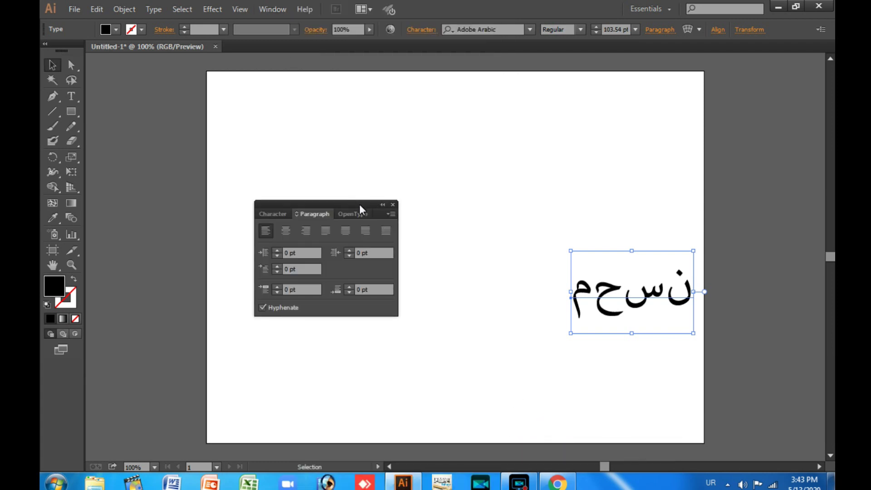
{"action": "left_click", "coordinate": [392, 215]}
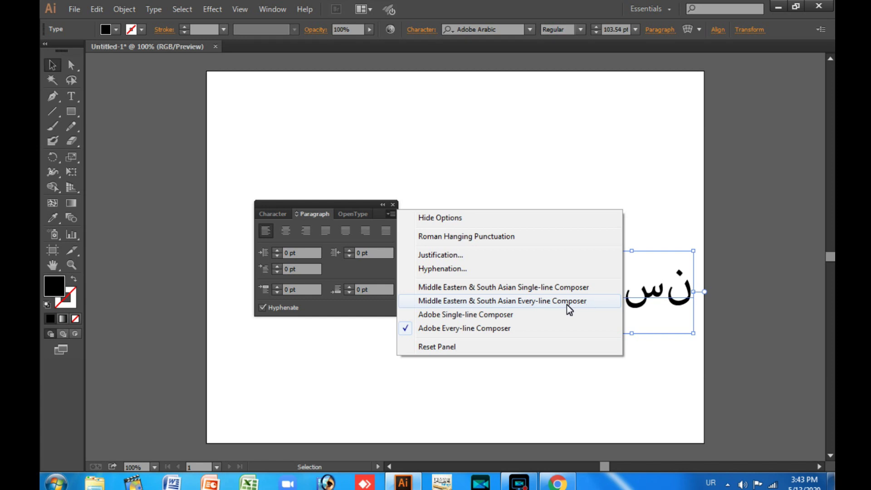
{"action": "left_click", "coordinate": [523, 301]}
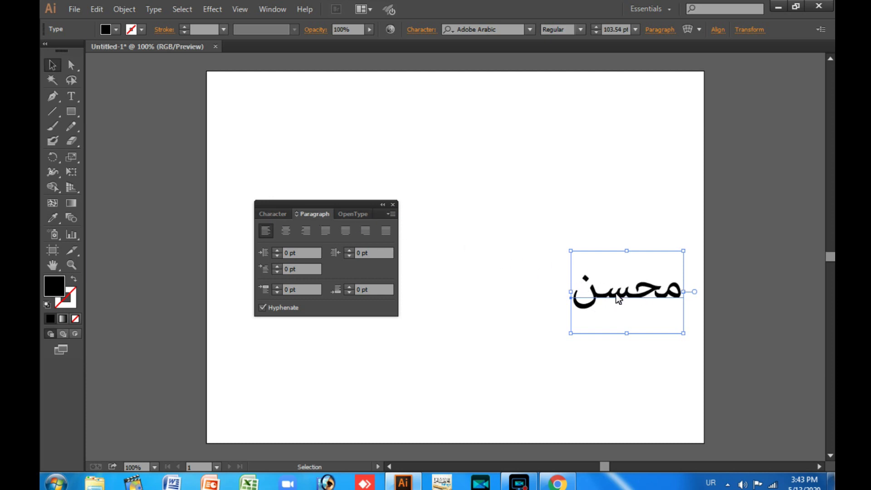
{"action": "left_click", "coordinate": [271, 213]}
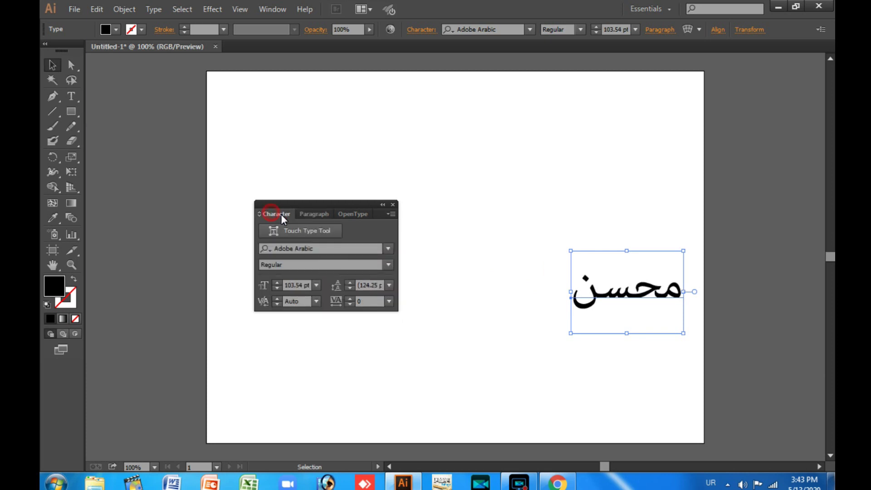
- Search 'jam' in the Character panel font field and apply JJameel Noori Kasheeda
{"action": "left_click", "coordinate": [319, 250]}
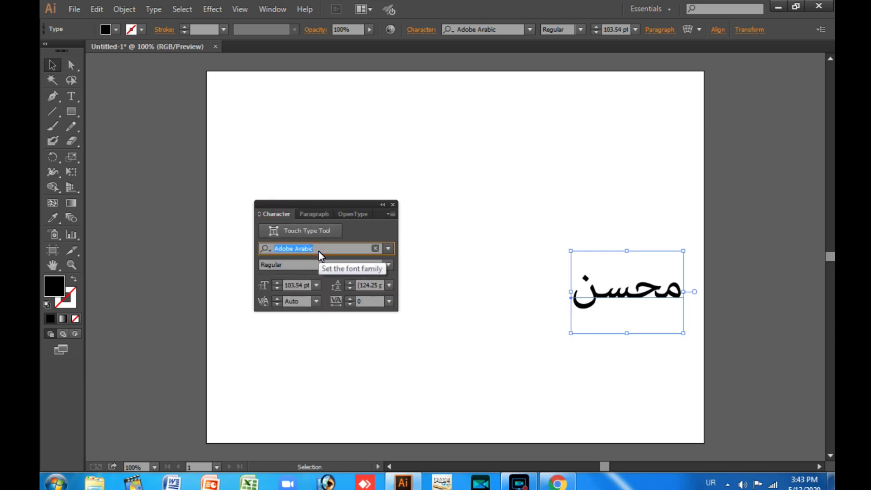
{"action": "type", "text": "jam"}
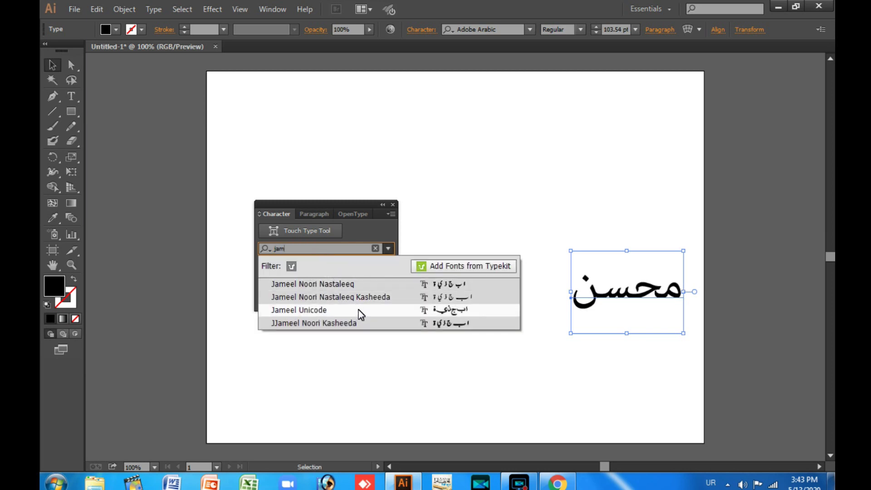
{"action": "left_click", "coordinate": [359, 310]}
{"action": "left_click", "coordinate": [365, 251]}
{"action": "type", "text": "jam"}
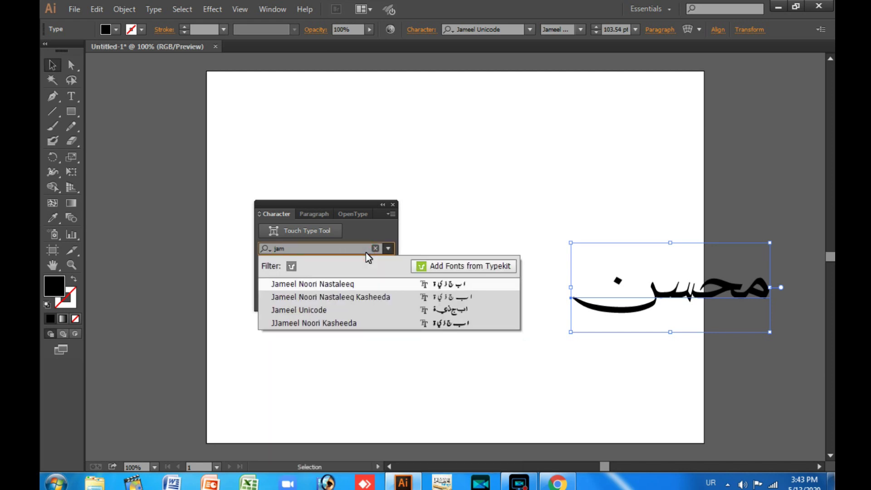
{"action": "left_click", "coordinate": [276, 284]}
{"action": "left_click", "coordinate": [320, 252]}
{"action": "type", "text": "jam"}
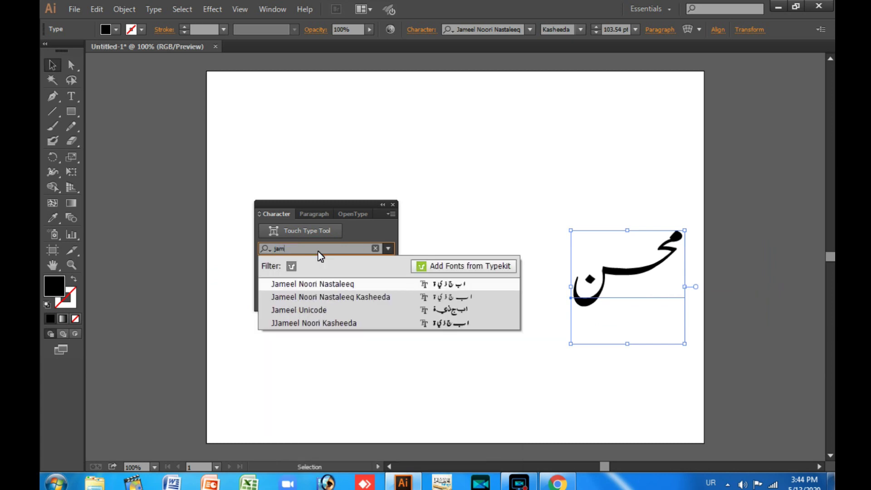
{"action": "left_click", "coordinate": [357, 325]}
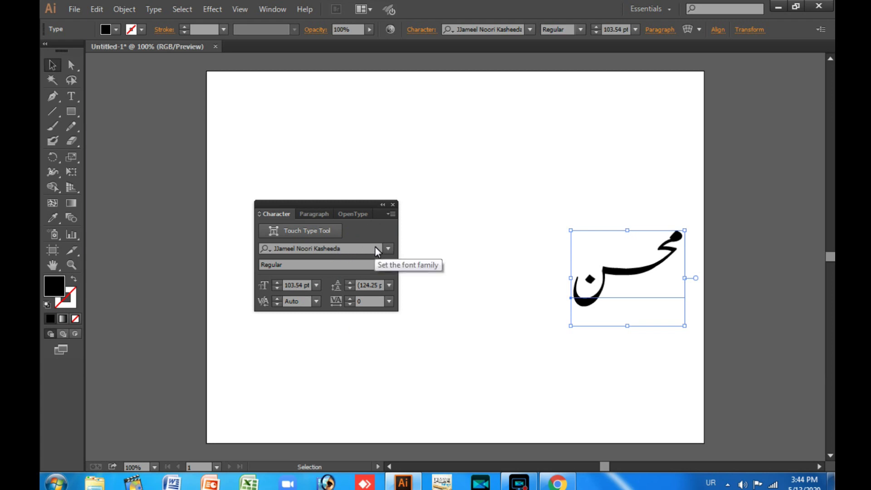
{"action": "left_click", "coordinate": [393, 205]}
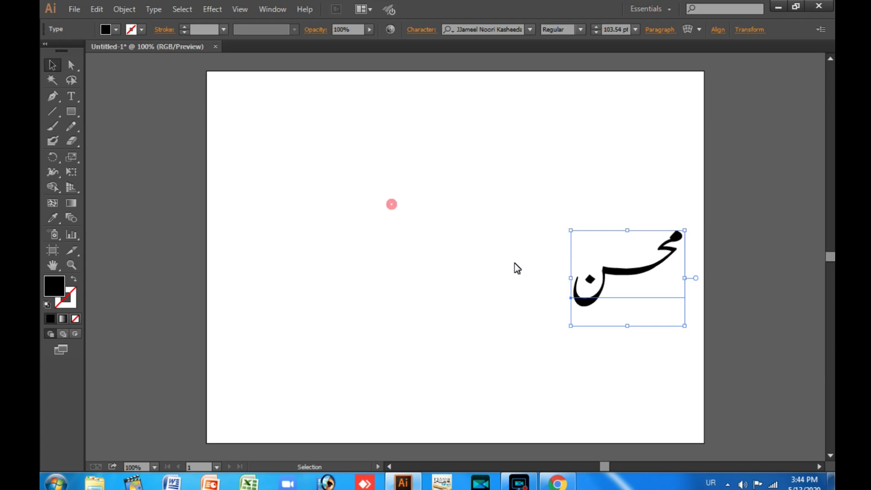
{"action": "left_click", "coordinate": [609, 293]}
{"action": "double_click", "coordinate": [609, 293]}
{"action": "left_click", "coordinate": [571, 301]}
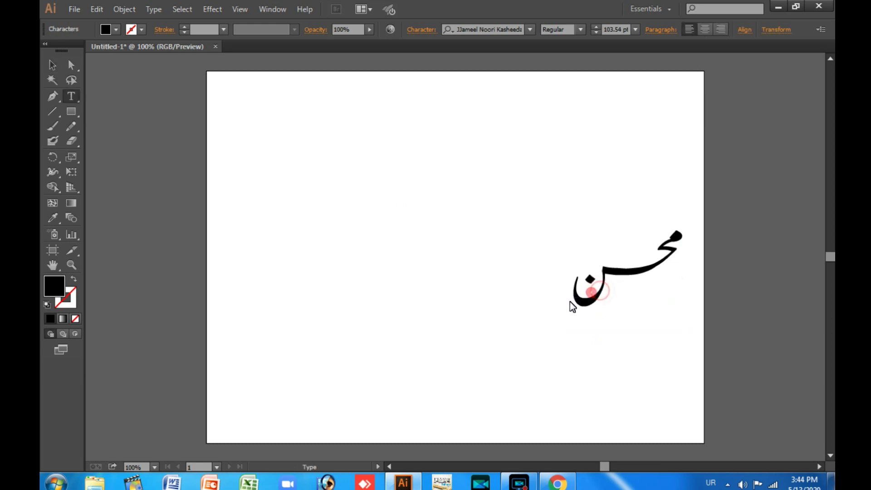
{"action": "type", "text": "eli"}
{"action": "key", "text": "BackSpace"}
{"action": "key", "text": "BackSpace"}
{"action": "key", "text": "BackSpace"}
{"action": "type", "text": "ع"}
{"action": "key", "text": "BackSpace"}
{"action": "type", "text": "علی"}
{"action": "key", "text": "Escape"}
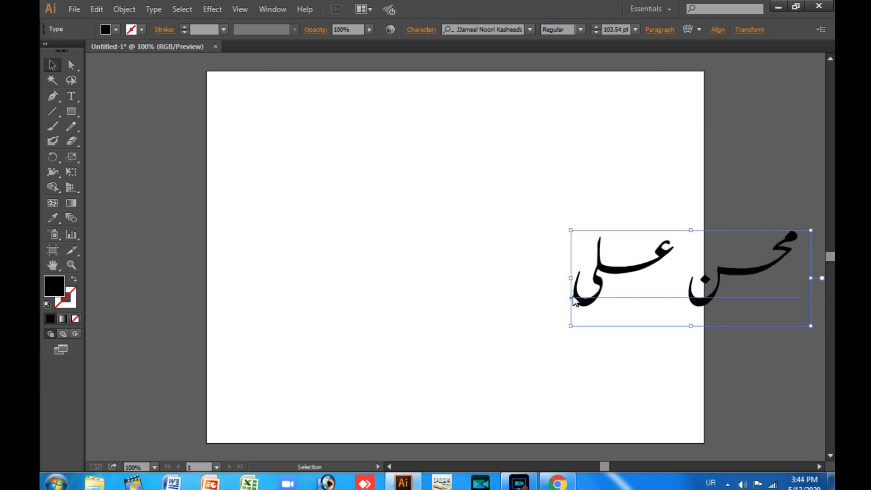
- Move the name to the artboard centre and enlarge it to about 157 pt
{"action": "left_click_drag", "start_coordinate": [599, 286], "coordinate": [377, 277]}
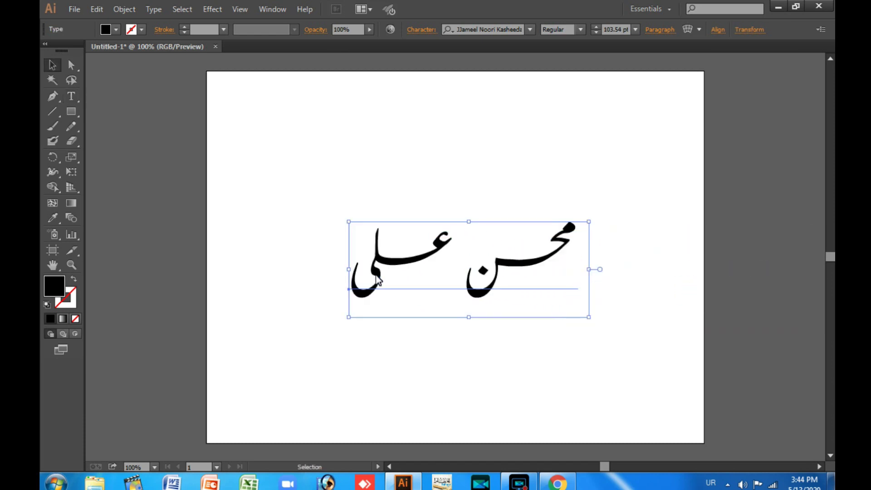
{"action": "left_click_drag", "start_coordinate": [590, 222], "coordinate": [651, 196]}
{"action": "left_click_drag", "start_coordinate": [544, 265], "coordinate": [545, 250]}
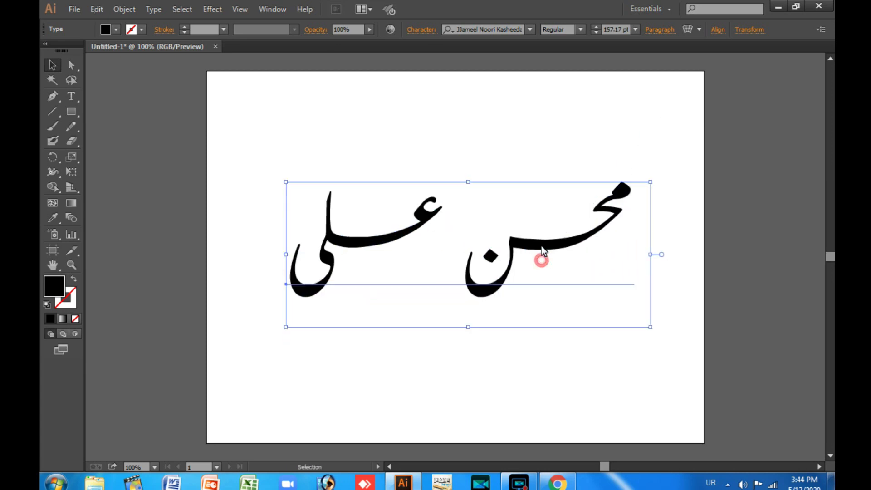
{"action": "left_click", "coordinate": [125, 10]}
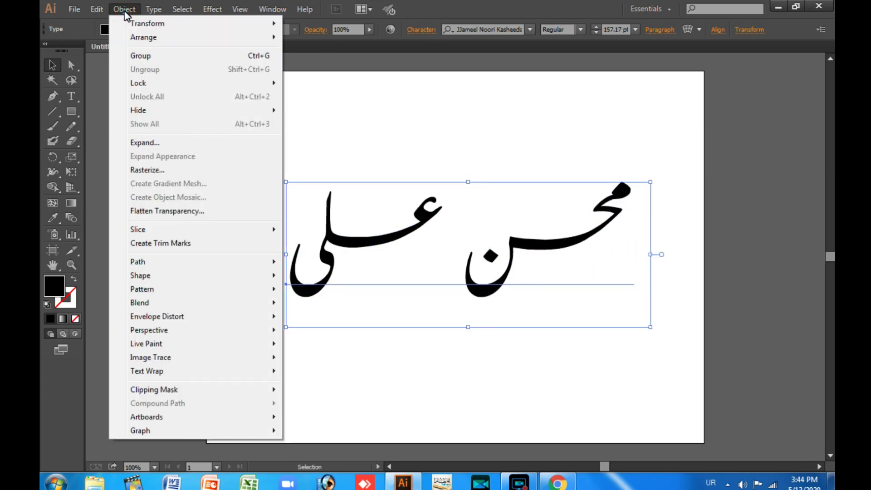
- Expand the name to outlines, isolate the group, and drag محسن left to overlap علی
{"action": "left_click", "coordinate": [145, 143]}
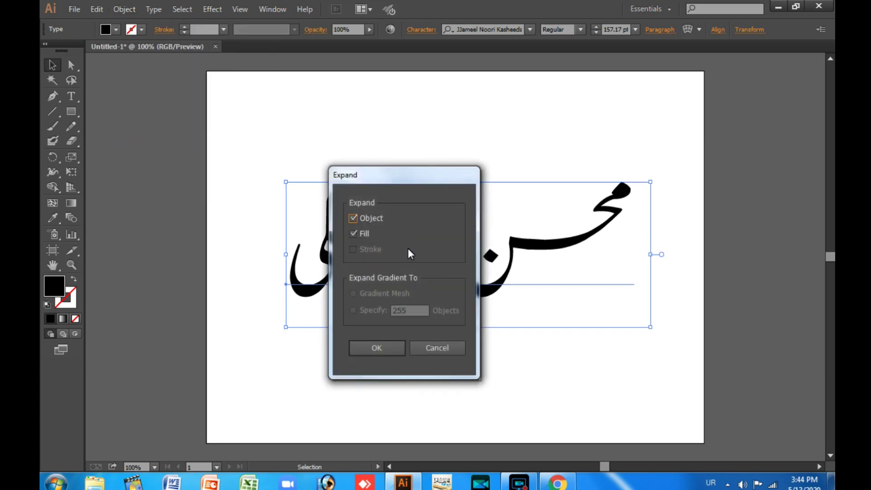
{"action": "left_click", "coordinate": [376, 348]}
{"action": "left_click", "coordinate": [450, 354]}
{"action": "left_click", "coordinate": [484, 289]}
{"action": "double_click", "coordinate": [487, 291]}
{"action": "left_click_drag", "start_coordinate": [490, 292], "coordinate": [427, 367]}
{"action": "mouse_move", "coordinate": [484, 317]}
{"action": "left_mouse_down"}
{"action": "mouse_move", "coordinate": [550, 231]}
{"action": "mouse_move", "coordinate": [401, 267]}
{"action": "mouse_move", "coordinate": [408, 260]}
{"action": "left_mouse_up"}
{"action": "left_click", "coordinate": [457, 324]}
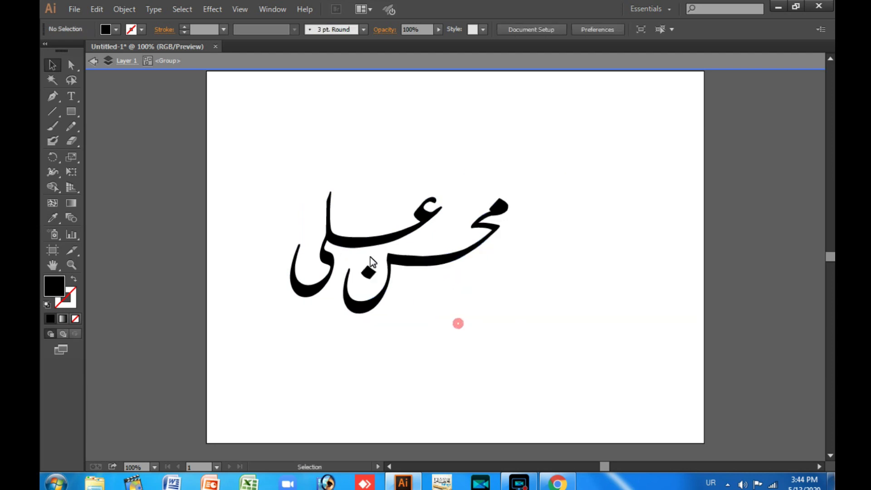